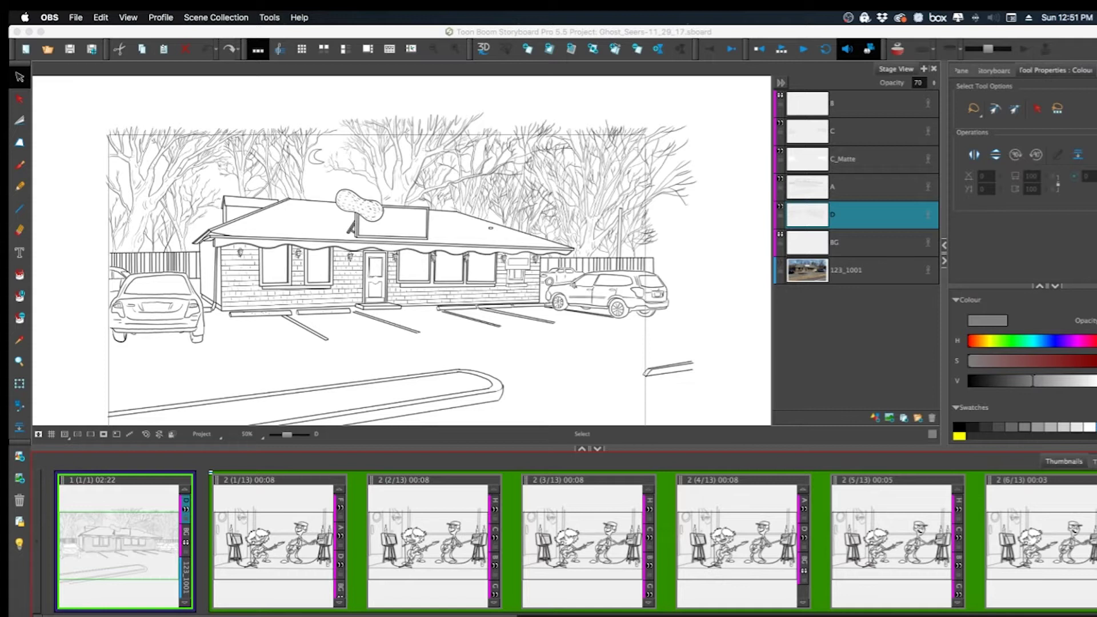
Bring Storyboard Pro forward and display panel 2 (1/13) with the two guitarists
click(621, 30)
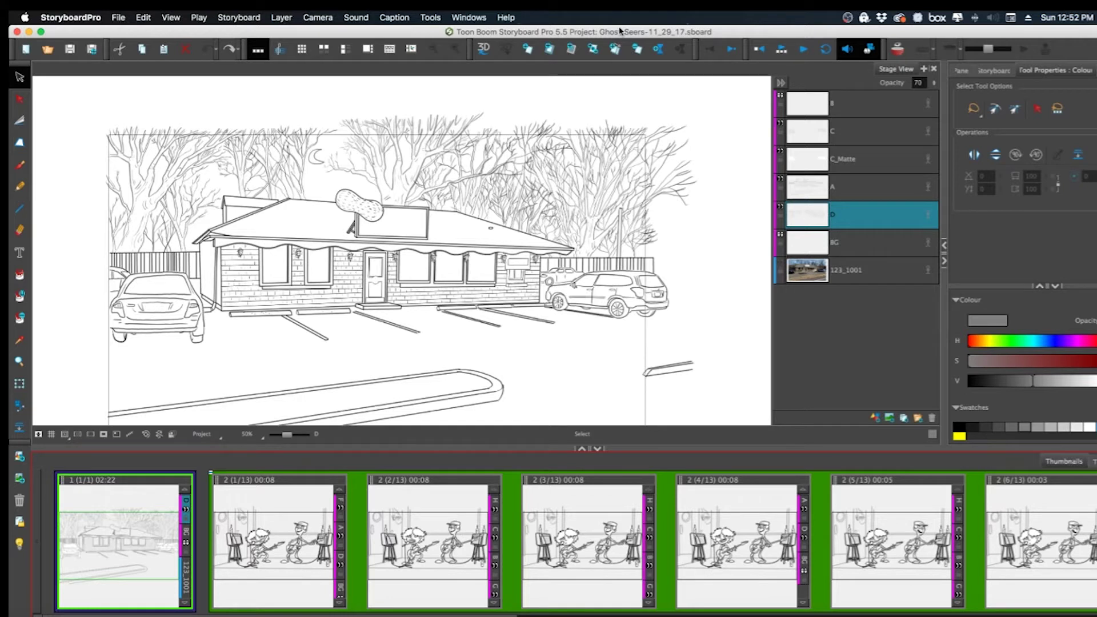
click(289, 22)
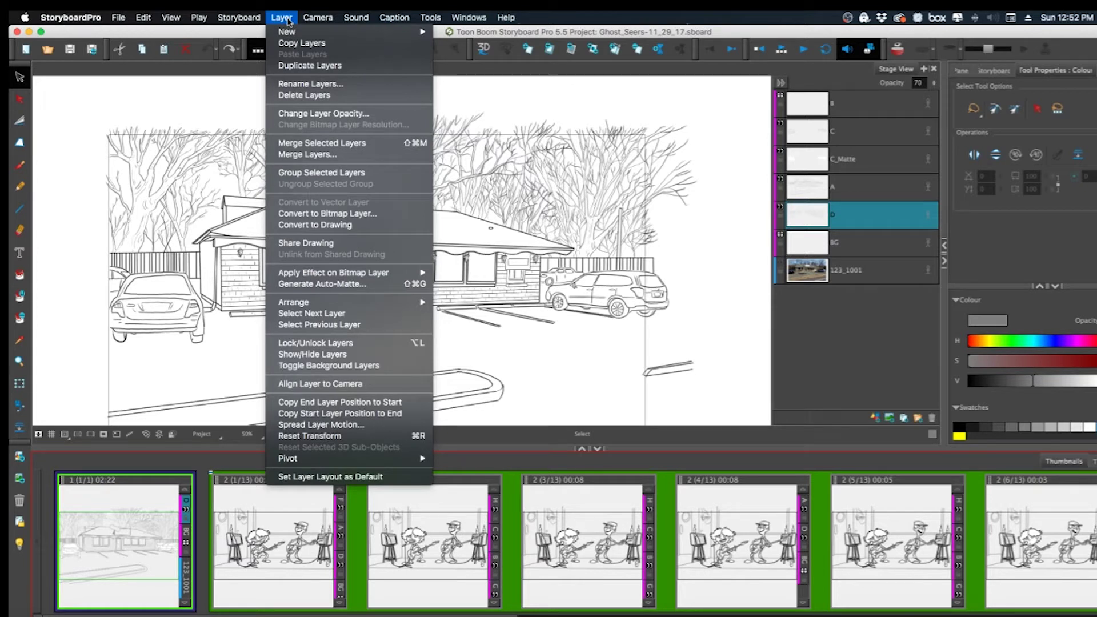
click(288, 21)
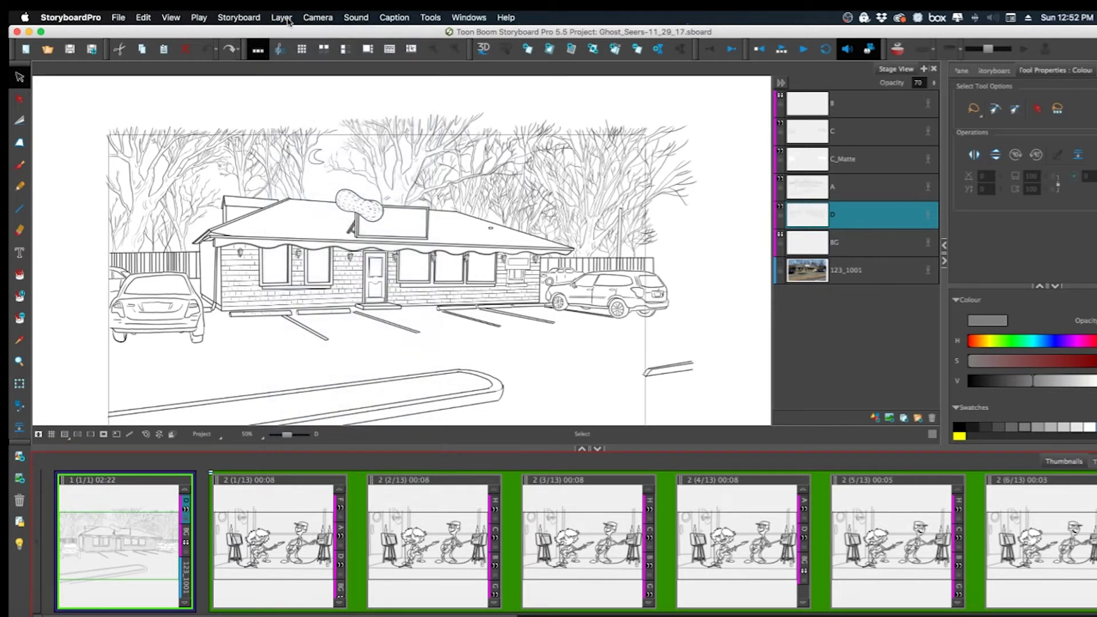
click(256, 543)
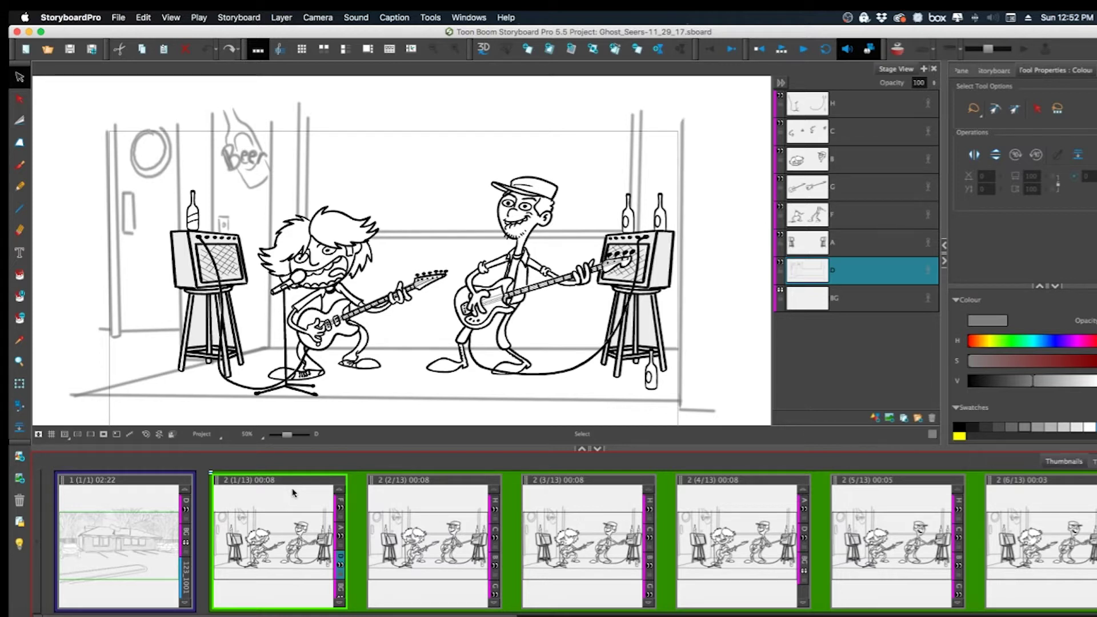
Draw a grey cloud-shaped brush stroke across the top of panel 2 (1/13) on layer D
click(20, 166)
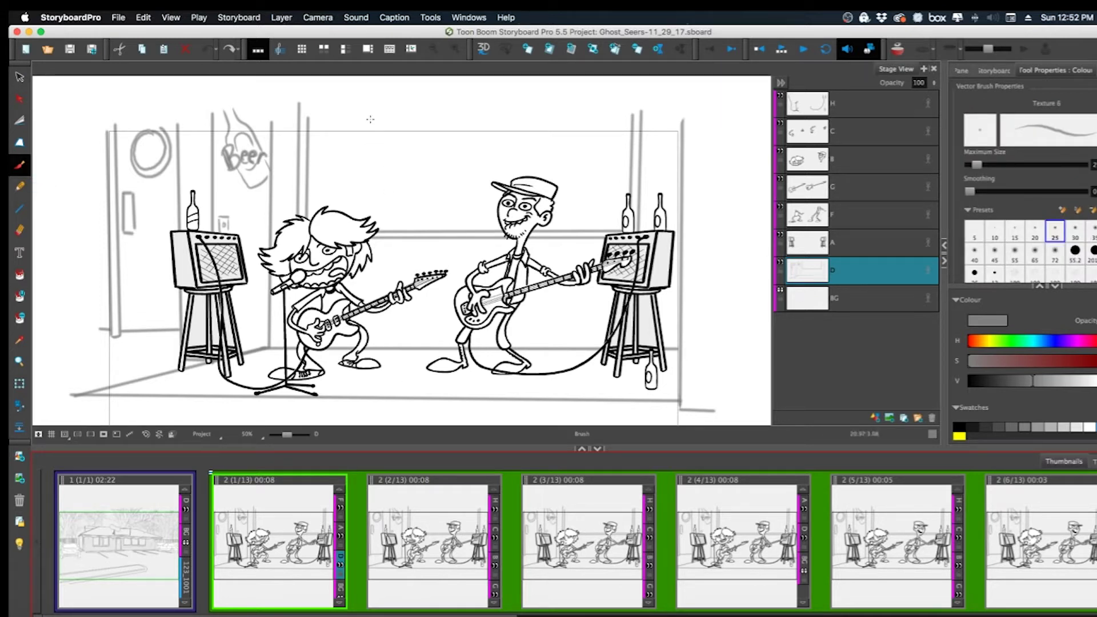
mouse_move(370, 119)
mouse_down()
mouse_move(366, 155)
mouse_move(381, 183)
mouse_move(404, 168)
mouse_move(435, 191)
mouse_move(472, 194)
mouse_move(528, 162)
mouse_move(544, 175)
mouse_move(565, 113)
mouse_up()
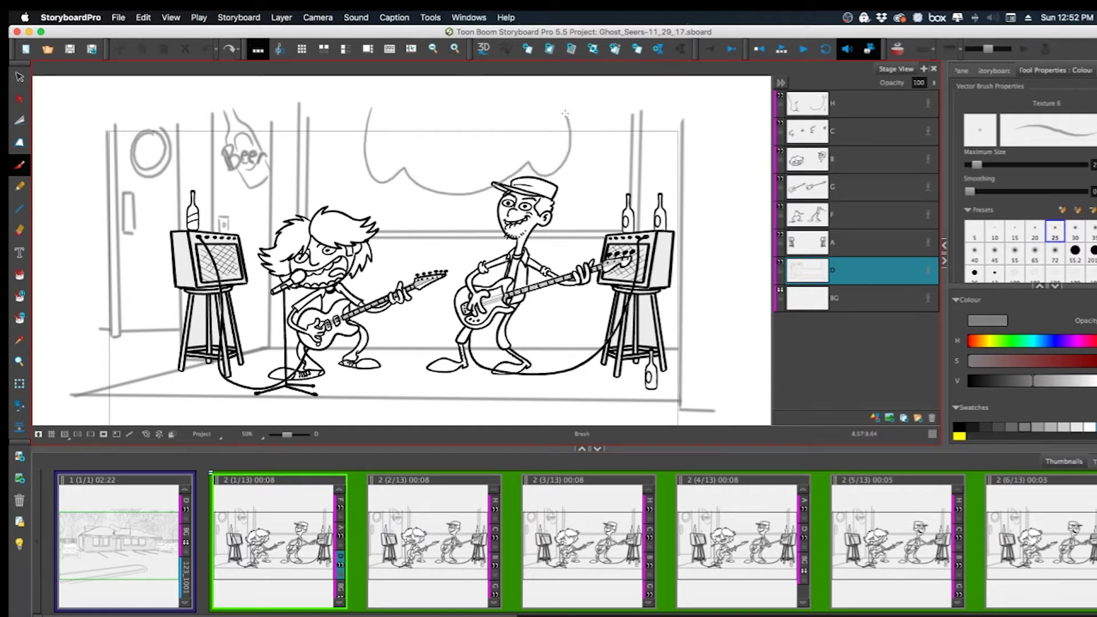
mouse_move(372, 107)
mouse_down()
mouse_move(383, 168)
mouse_move(404, 152)
mouse_move(431, 180)
mouse_move(469, 183)
mouse_move(527, 147)
mouse_move(557, 163)
mouse_move(558, 105)
mouse_up()
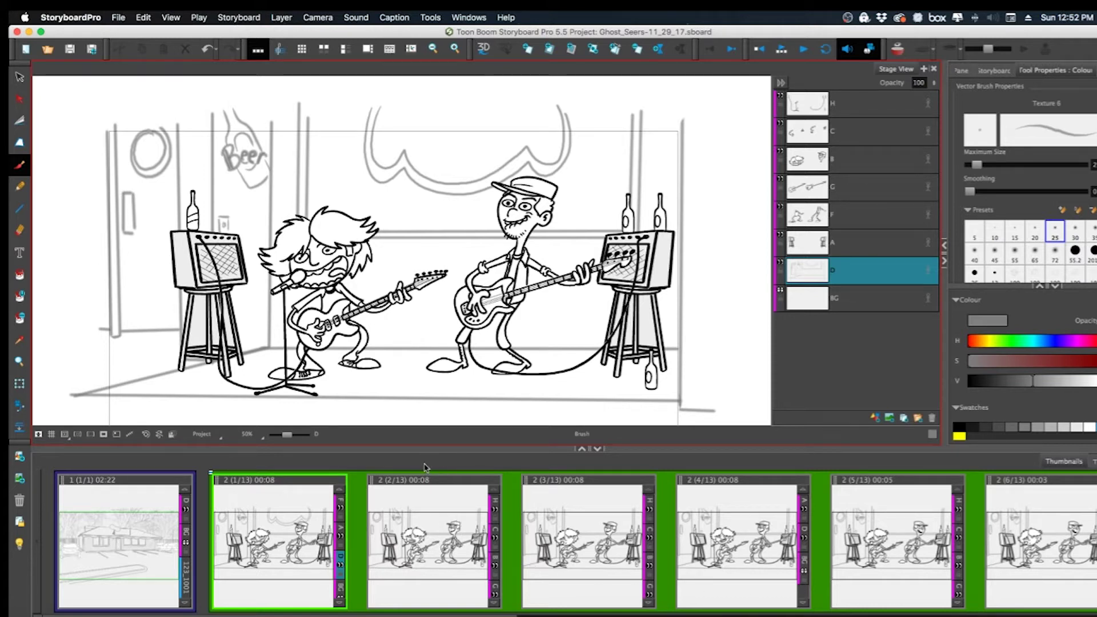
Select the whole cloud stroke in panel 2 (1/13) and squash it slightly shorter vertically
click(427, 524)
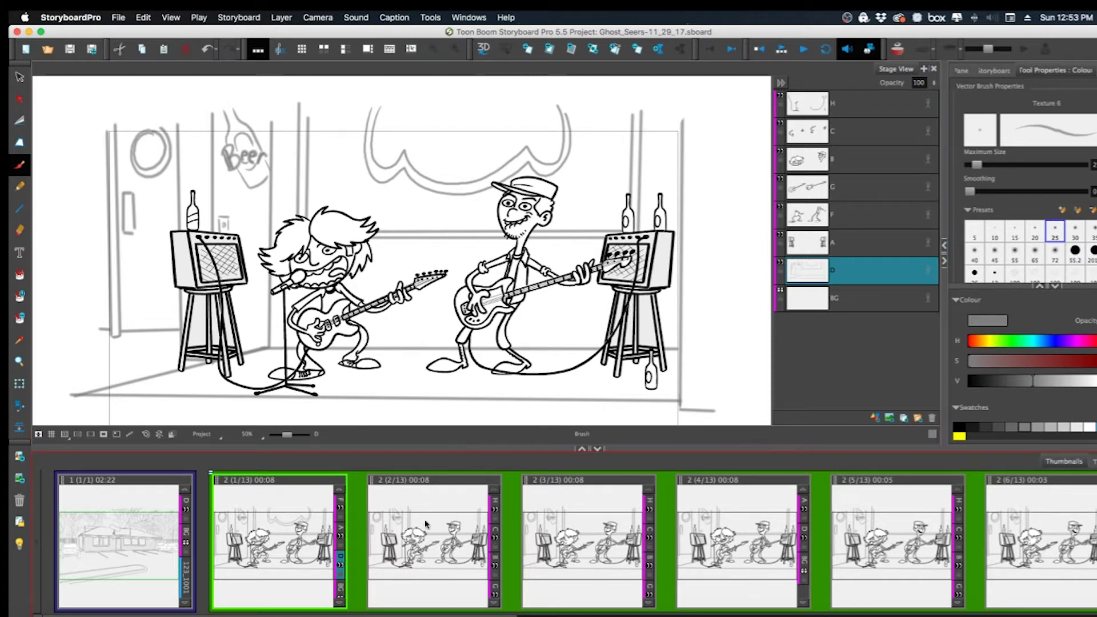
click(314, 533)
click(18, 77)
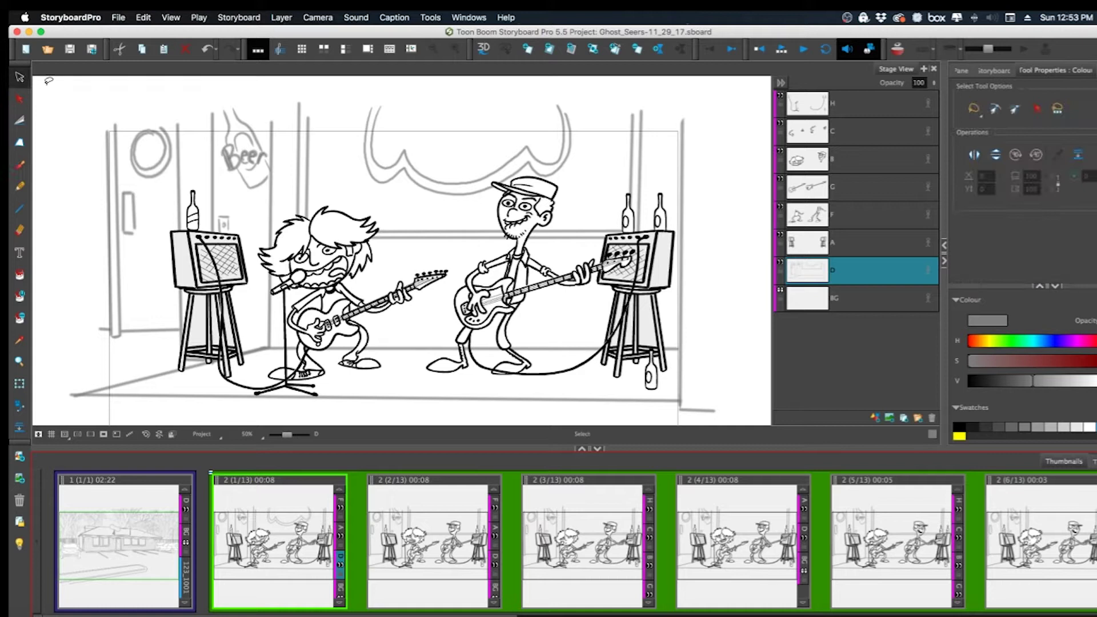
click(574, 146)
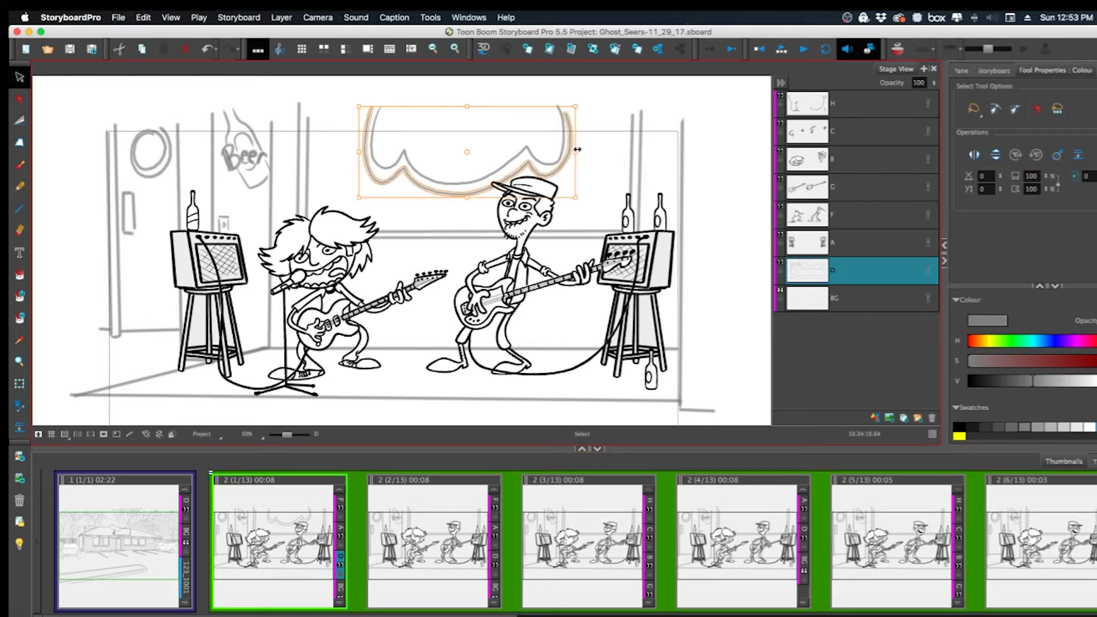
click(722, 169)
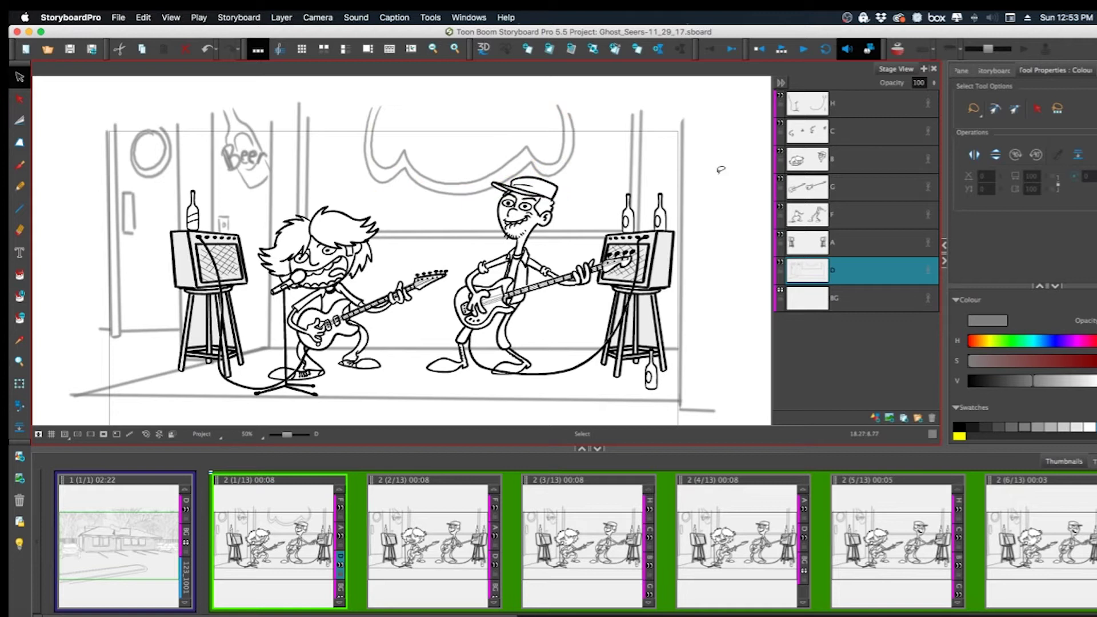
drag(601, 145, 346, 148)
drag(459, 199, 459, 188)
click(718, 164)
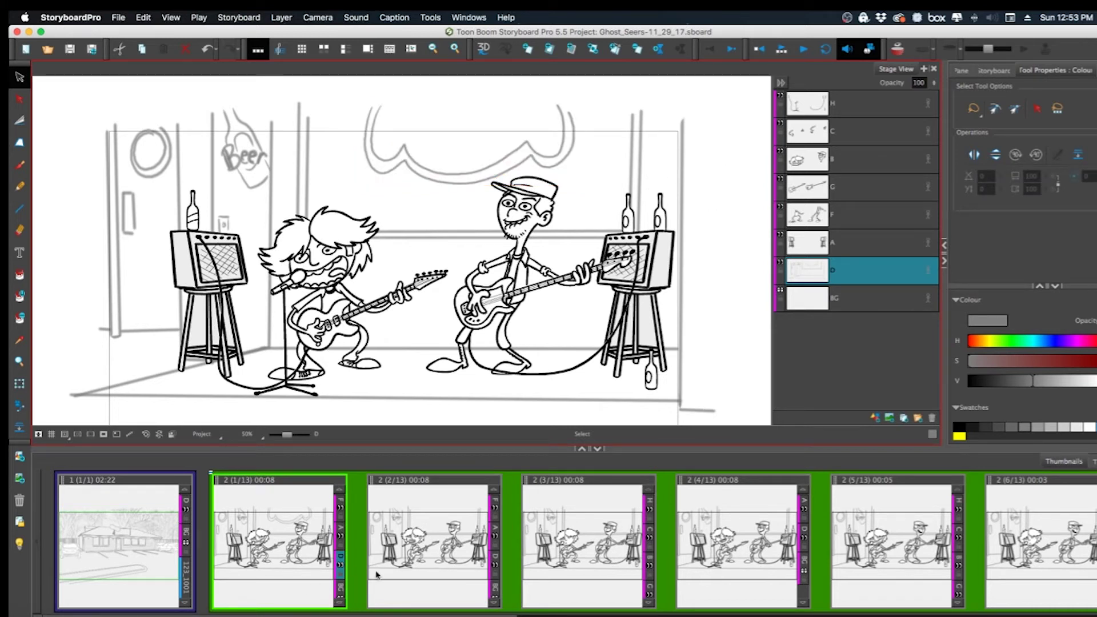
Copy layer D with Copy Selected Layers
click(801, 279)
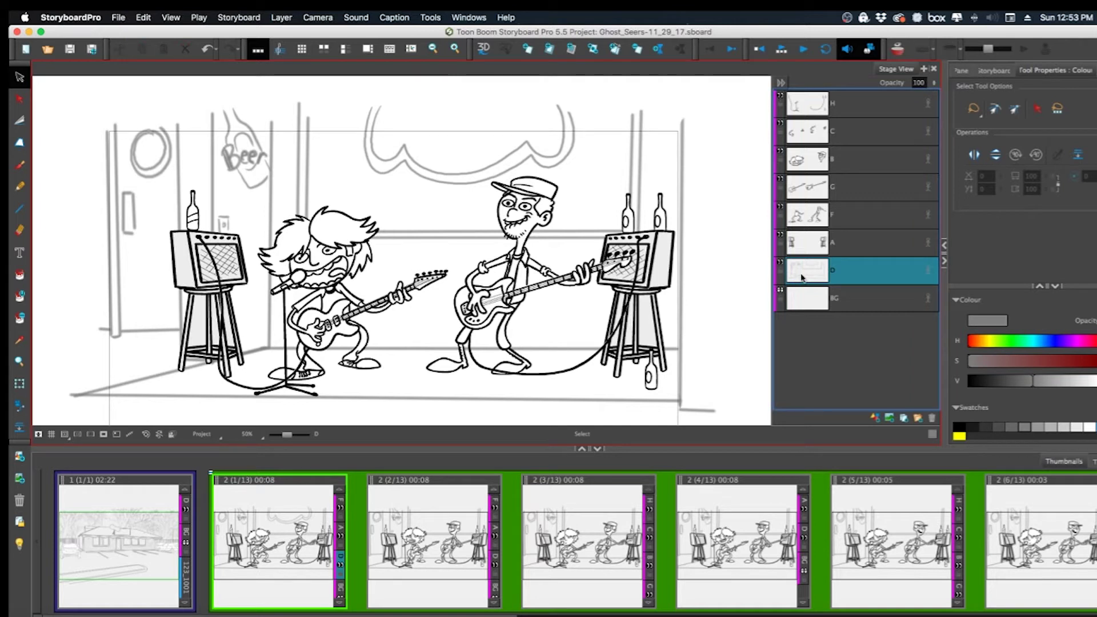
right_click(801, 278)
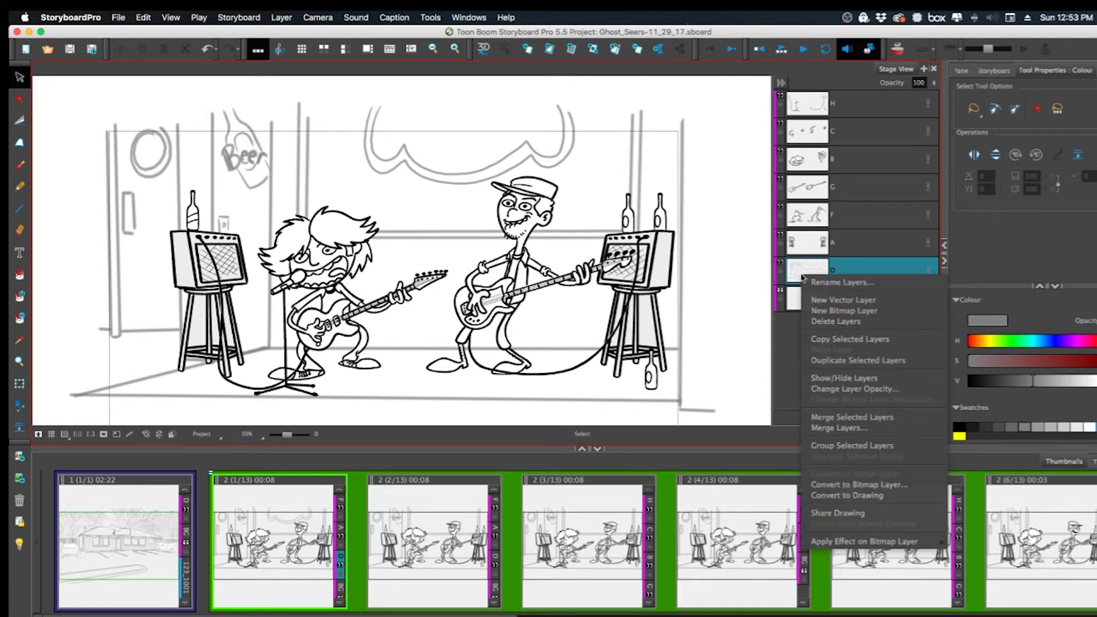
click(823, 339)
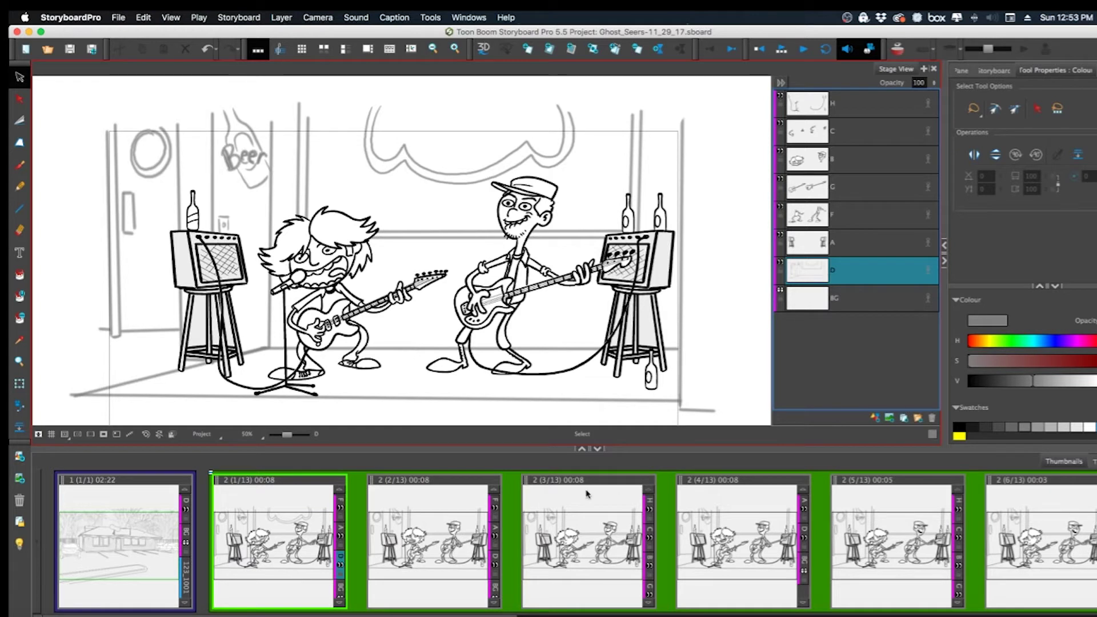
Compare panel 2 (1/13) with the cloud against panel 2 (2/13) lacking it
click(467, 550)
click(495, 605)
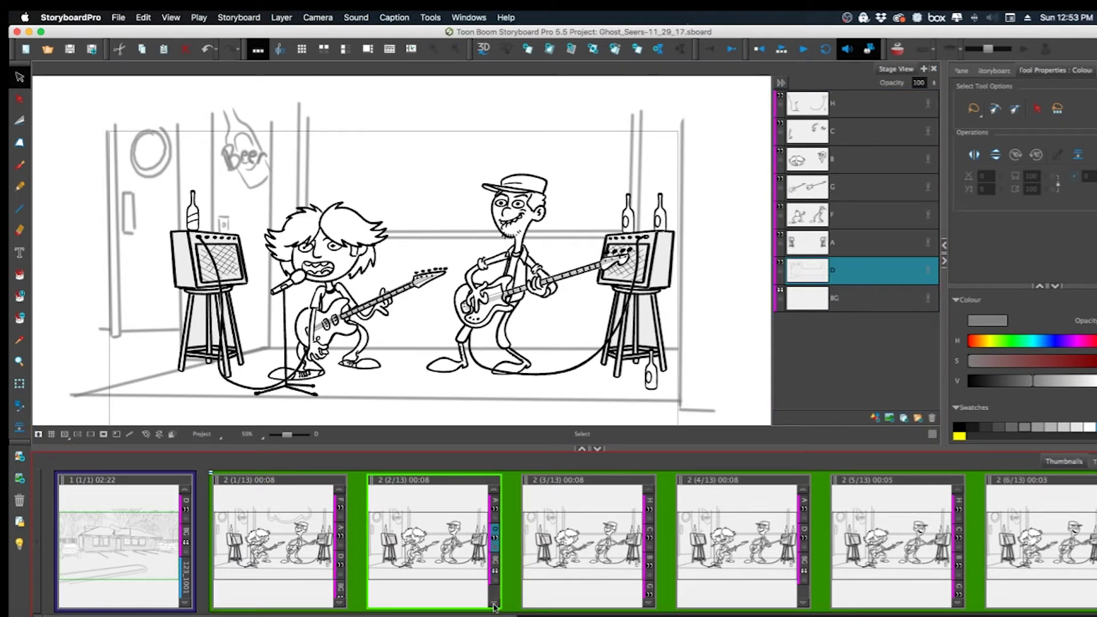
click(496, 566)
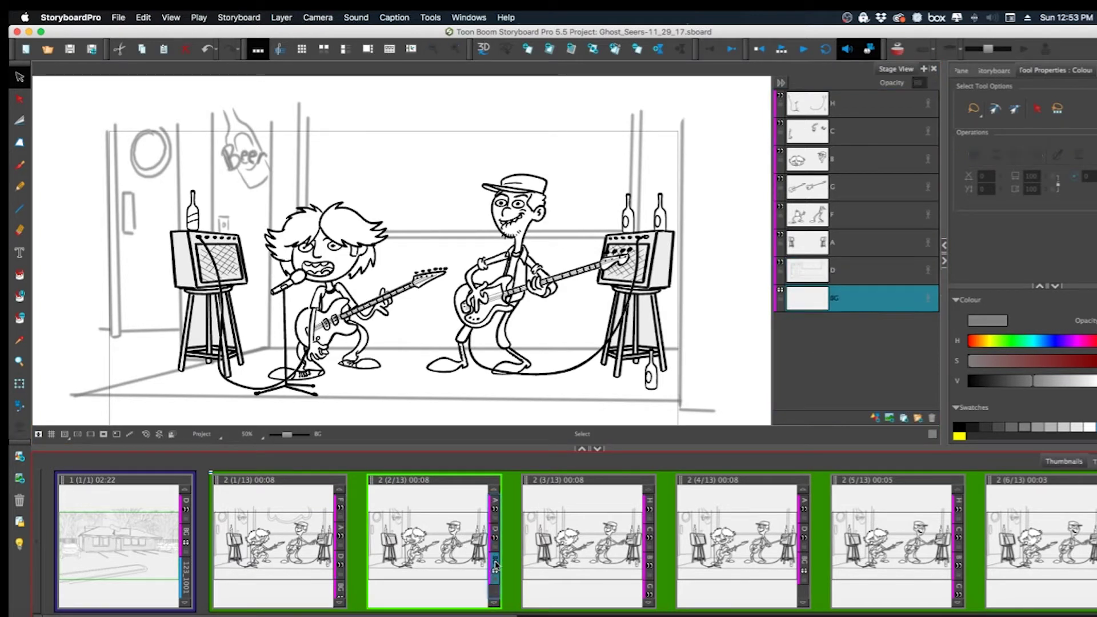
click(305, 553)
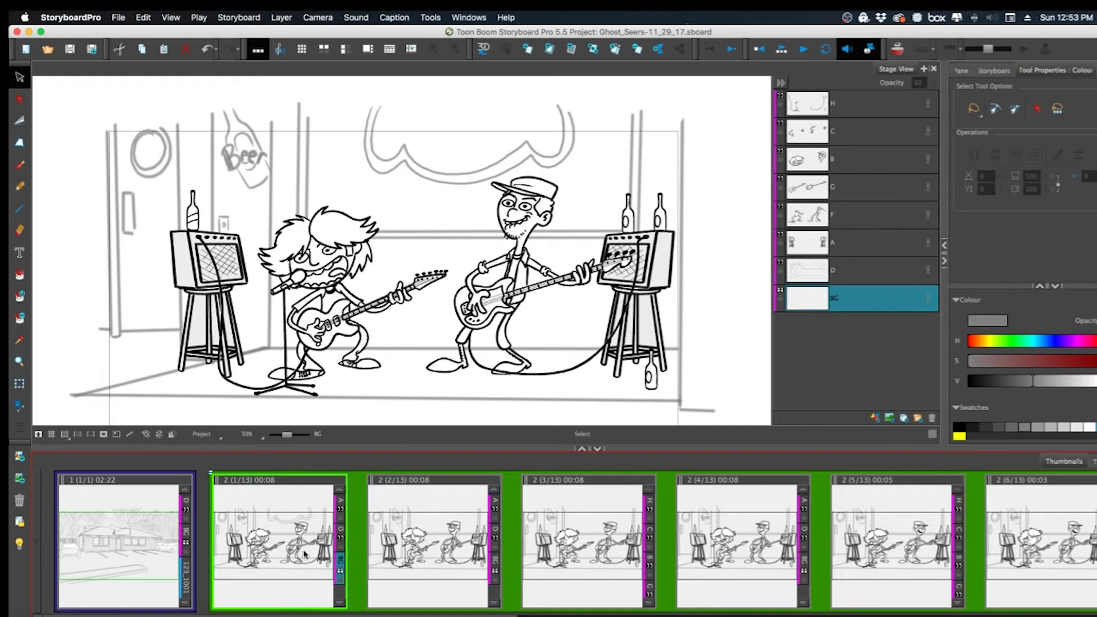
click(416, 547)
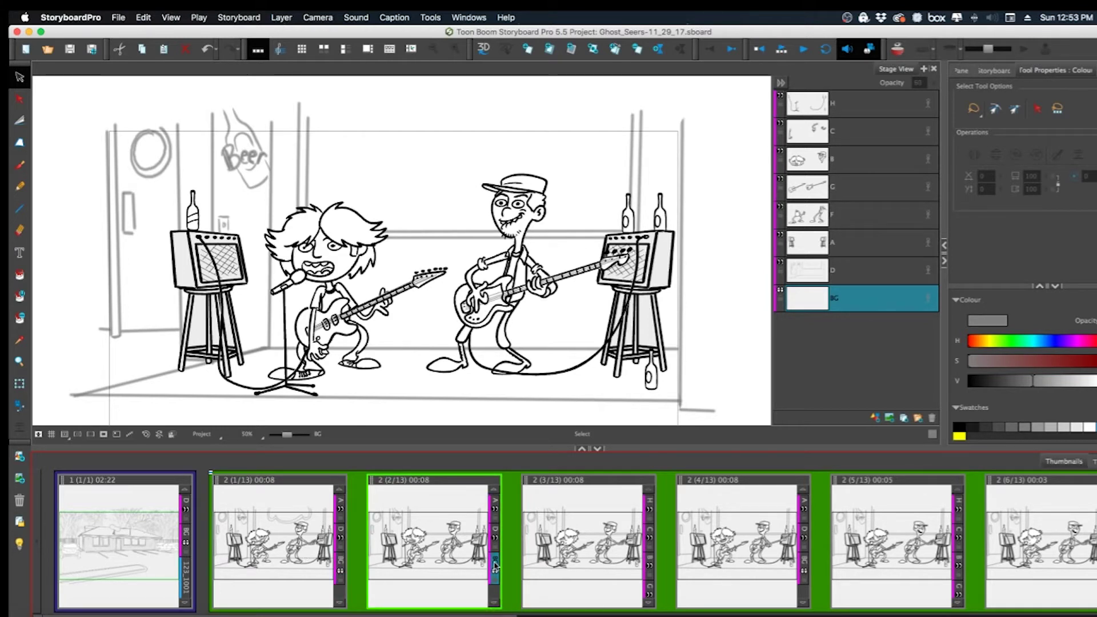
click(829, 277)
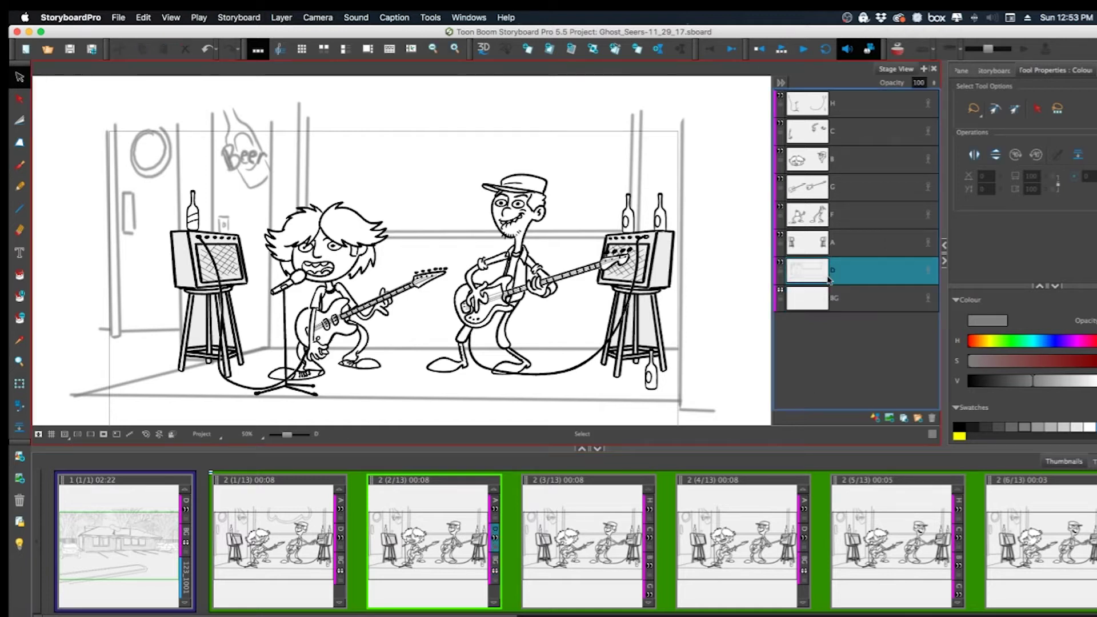
click(297, 549)
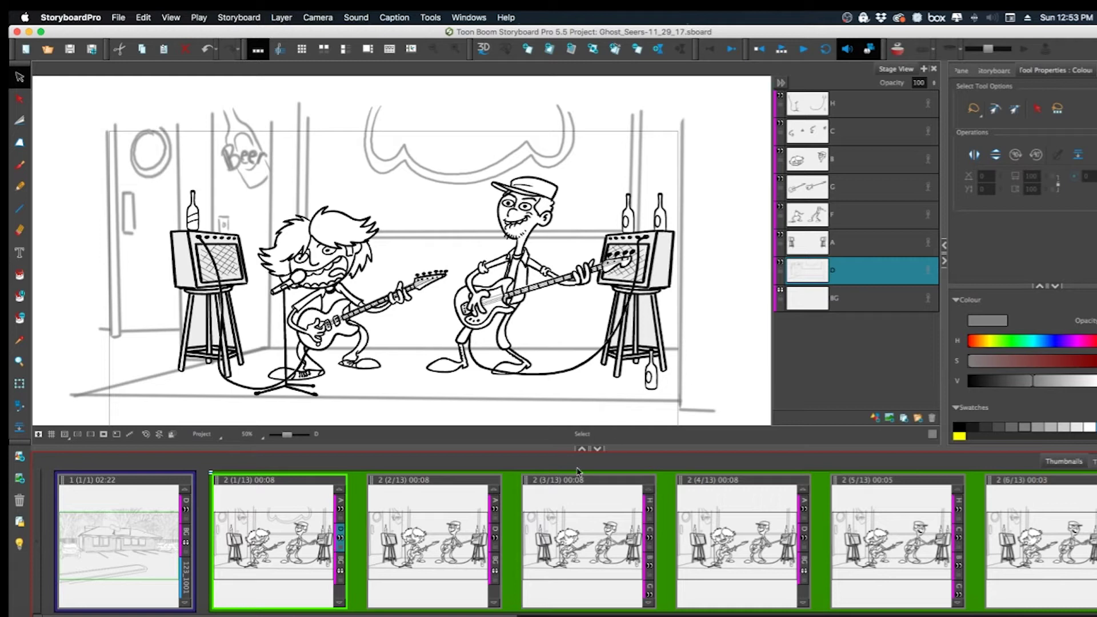
click(437, 535)
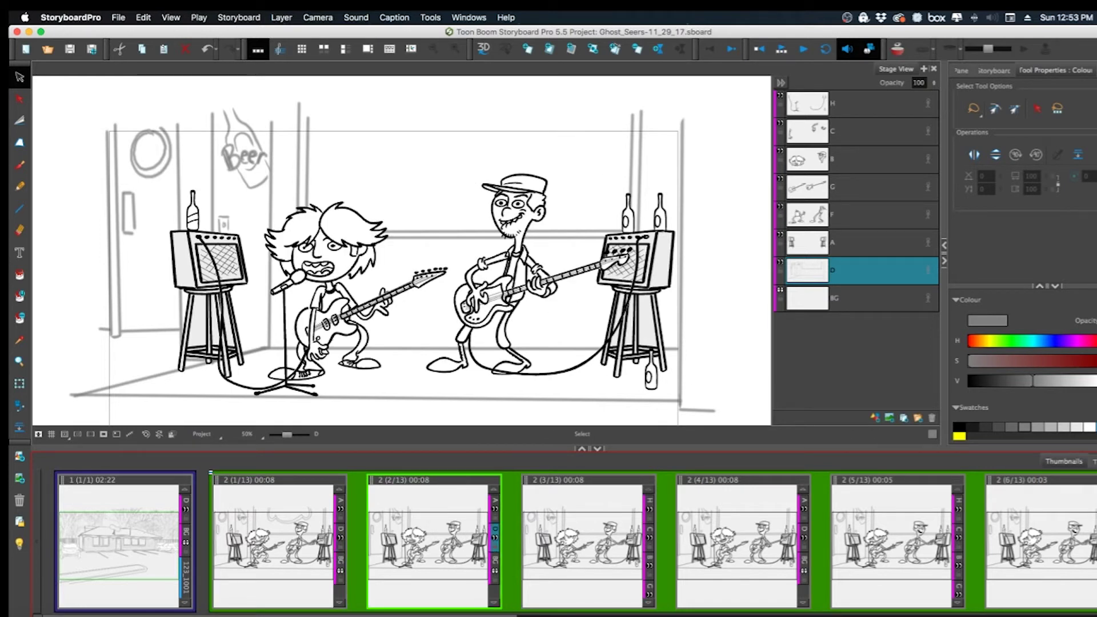
Scroll through the scene-2 thumbnails and save the project with Cmd+S
scroll(481, 612, right, 5)
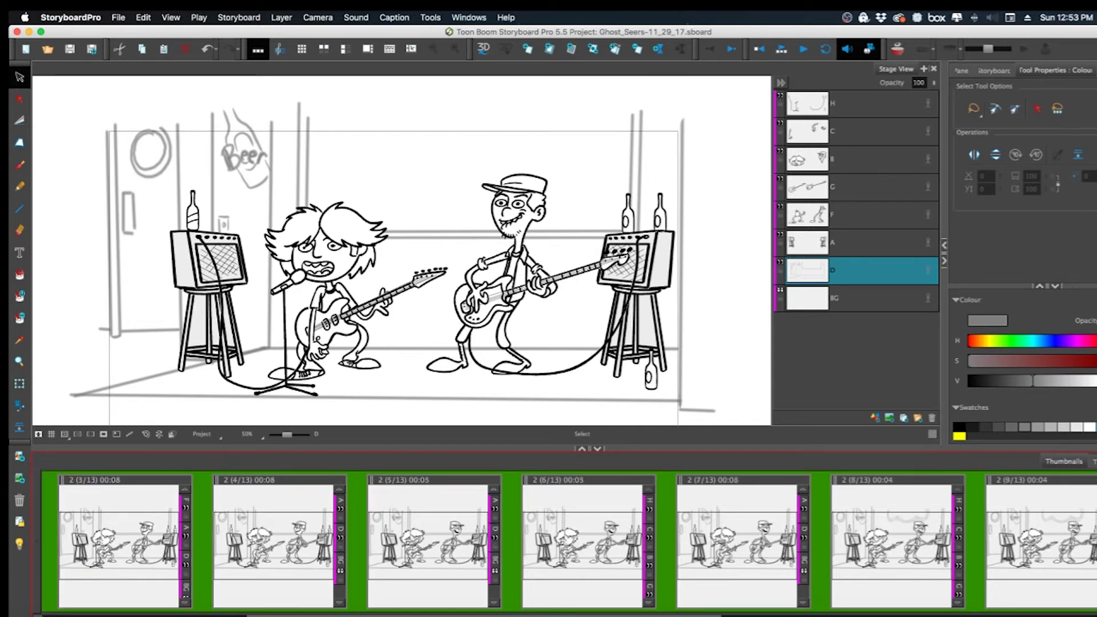
scroll(482, 611, right, 3)
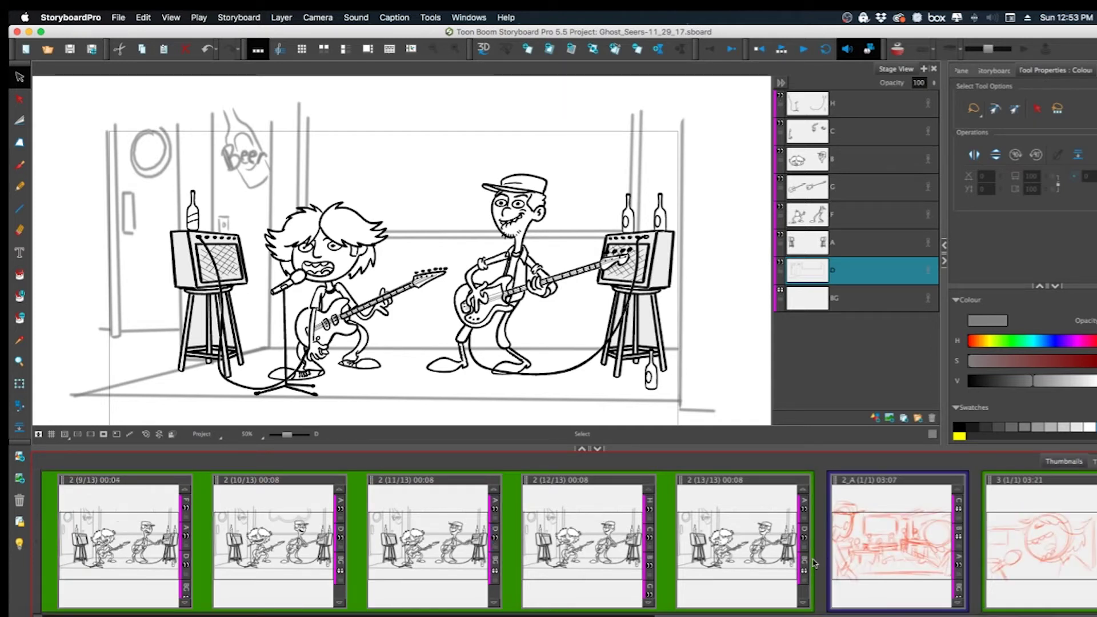
key(super+s)
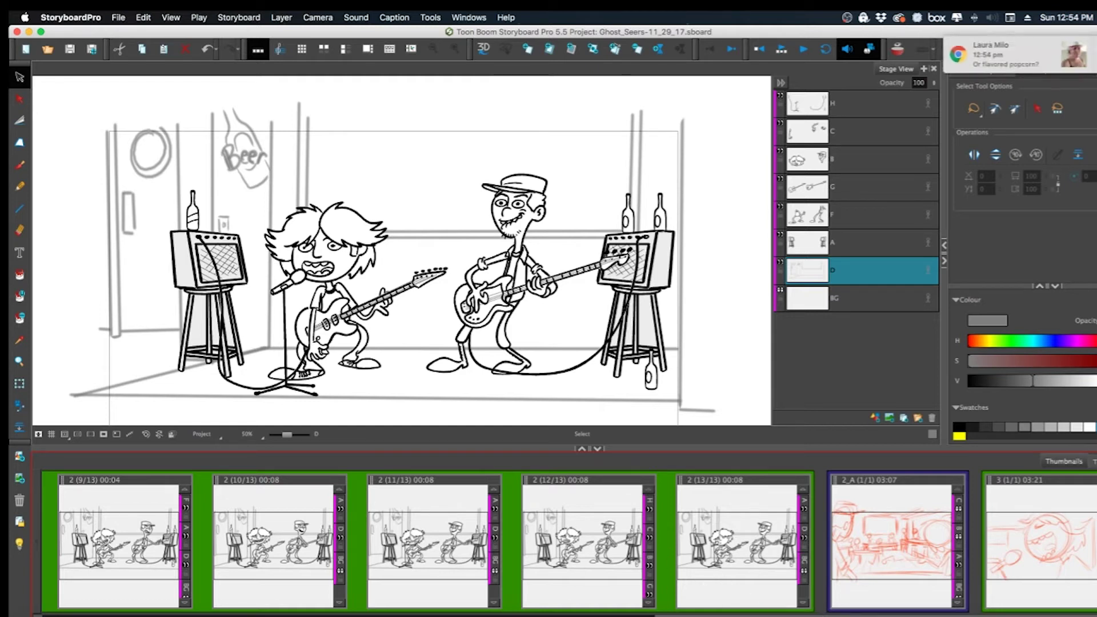
scroll(559, 597, left, 10)
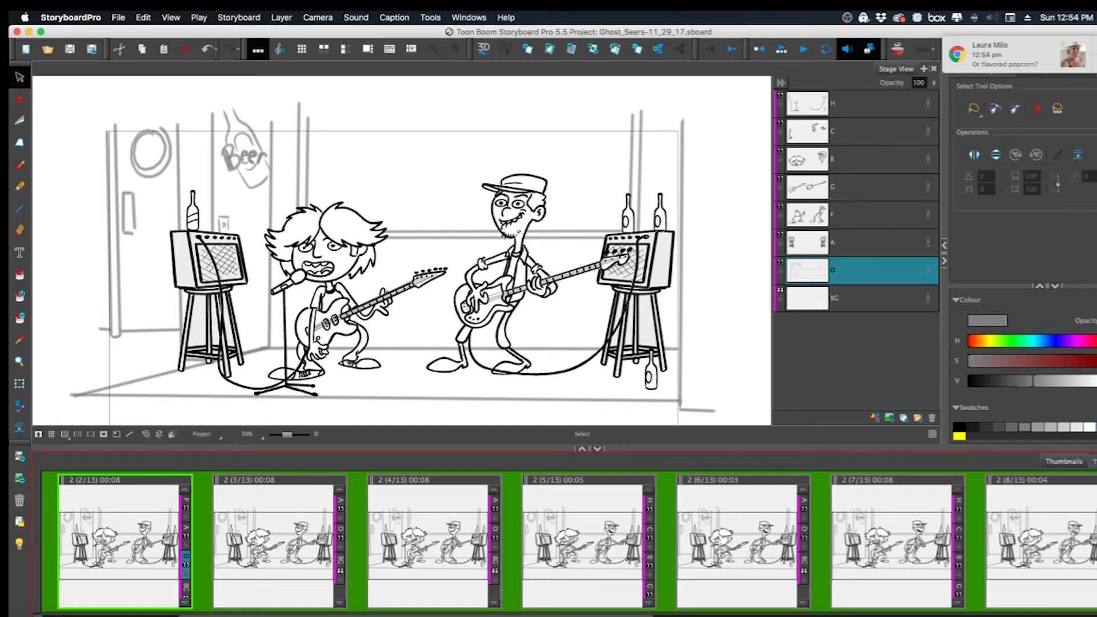
click(1093, 461)
right_click(1094, 460)
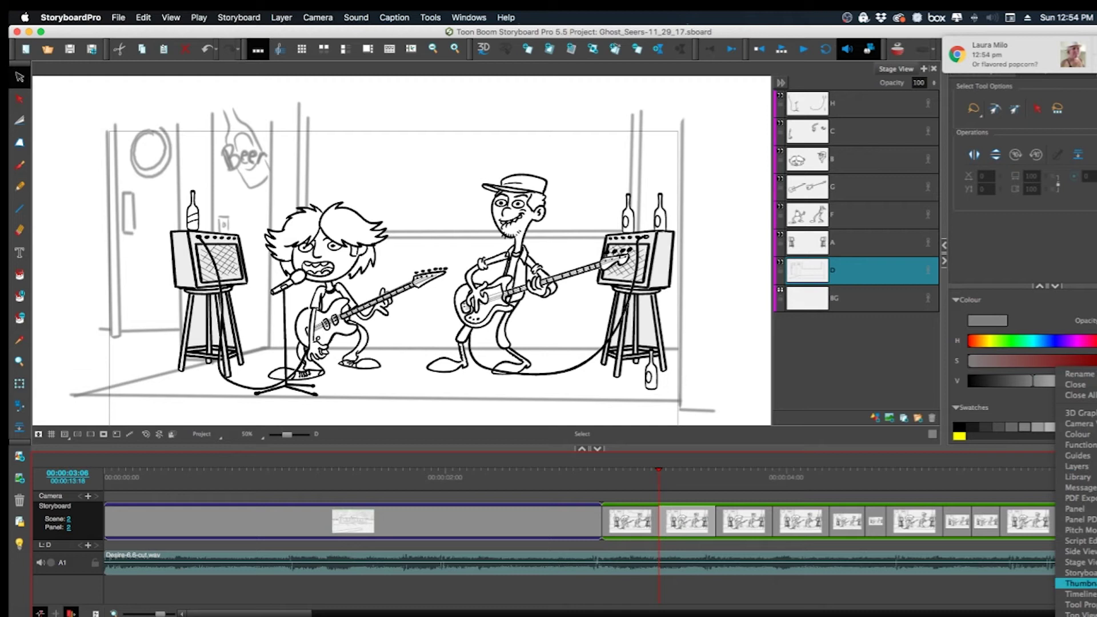
click(1081, 583)
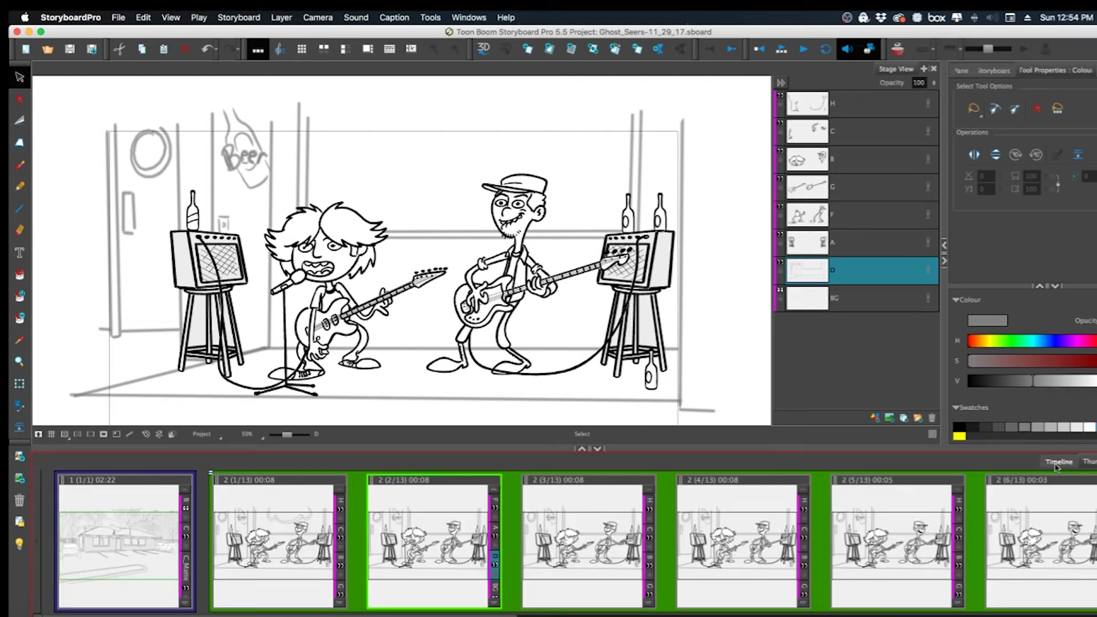
click(1056, 467)
click(1091, 462)
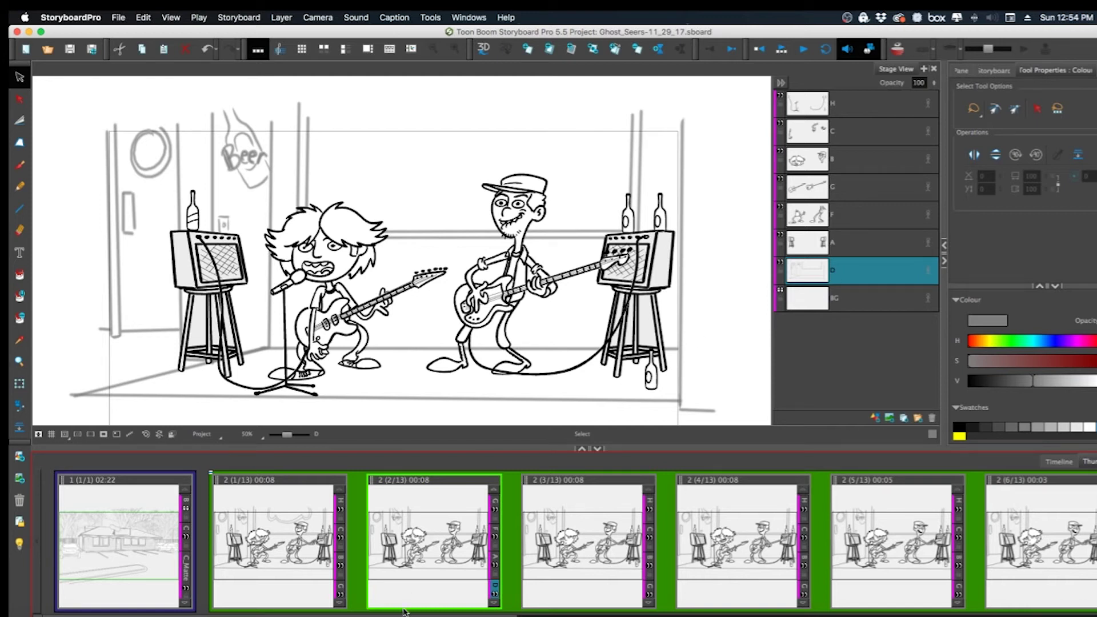
scroll(549, 543, right, 10)
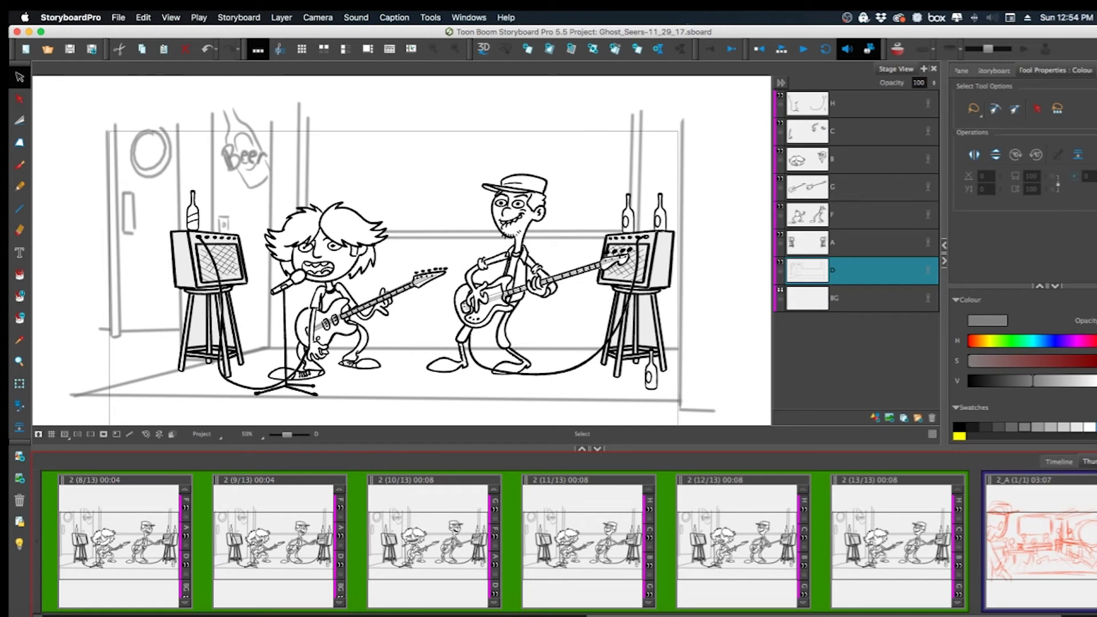
click(958, 605)
click(959, 605)
click(958, 605)
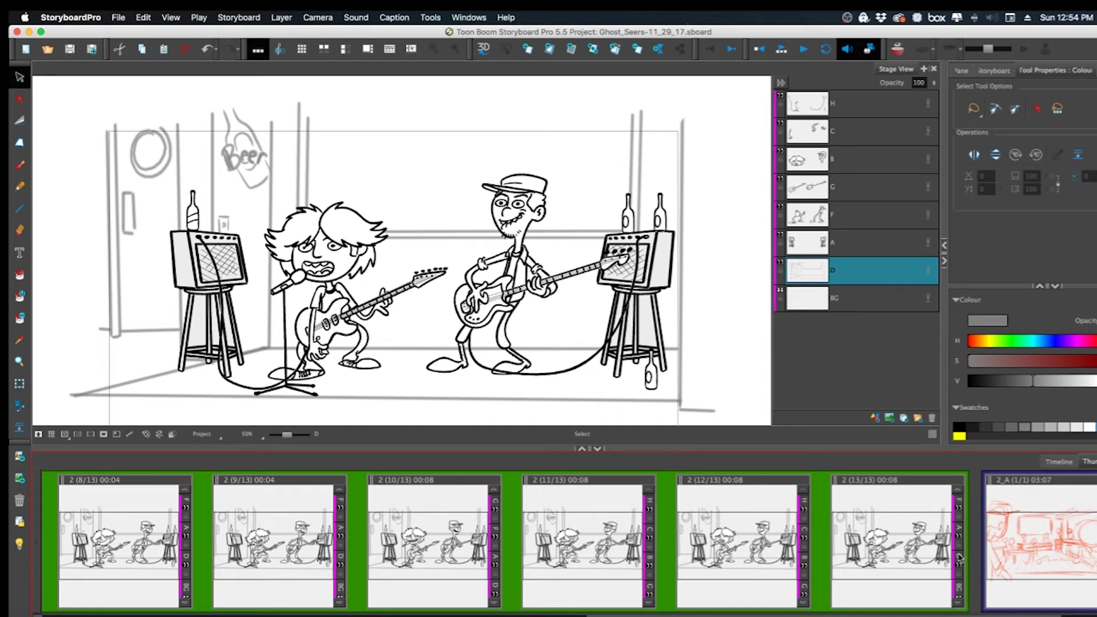
Shift-select the scene-2 panels through 2 (13/13) as paste targets and bring up the Layer menu
click(960, 559)
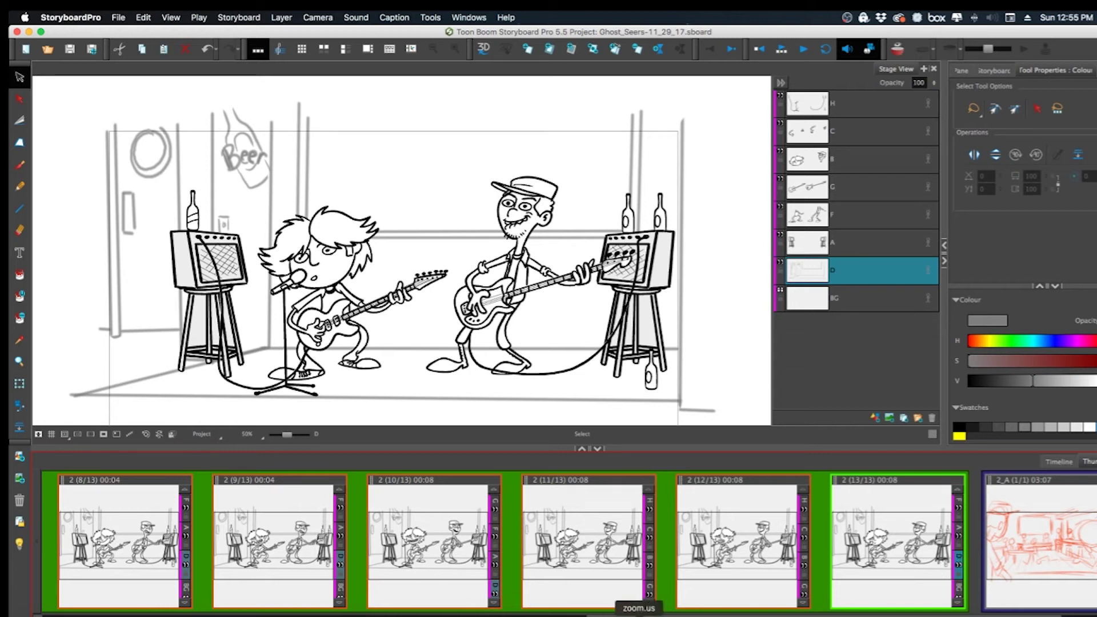
scroll(651, 572, down, 4)
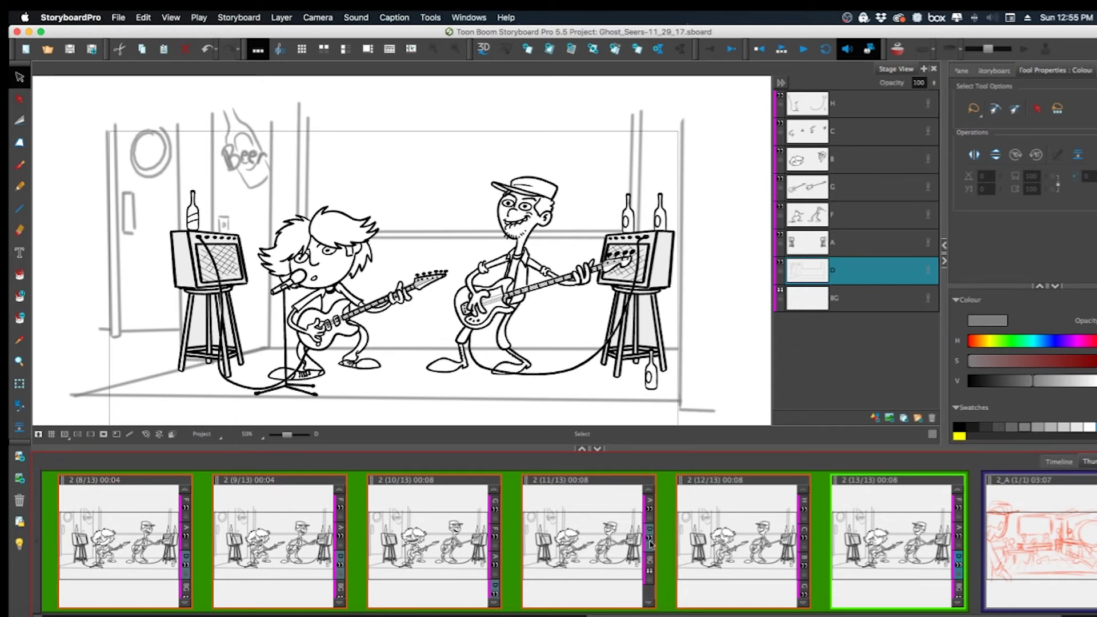
scroll(491, 574, down, 3)
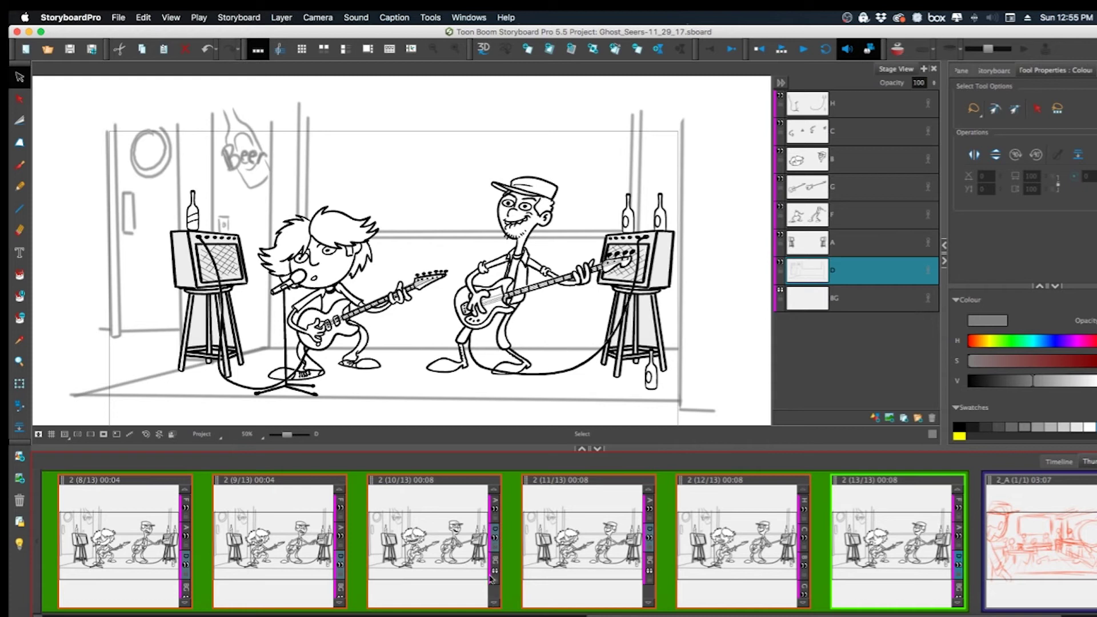
scroll(340, 606, down, 2)
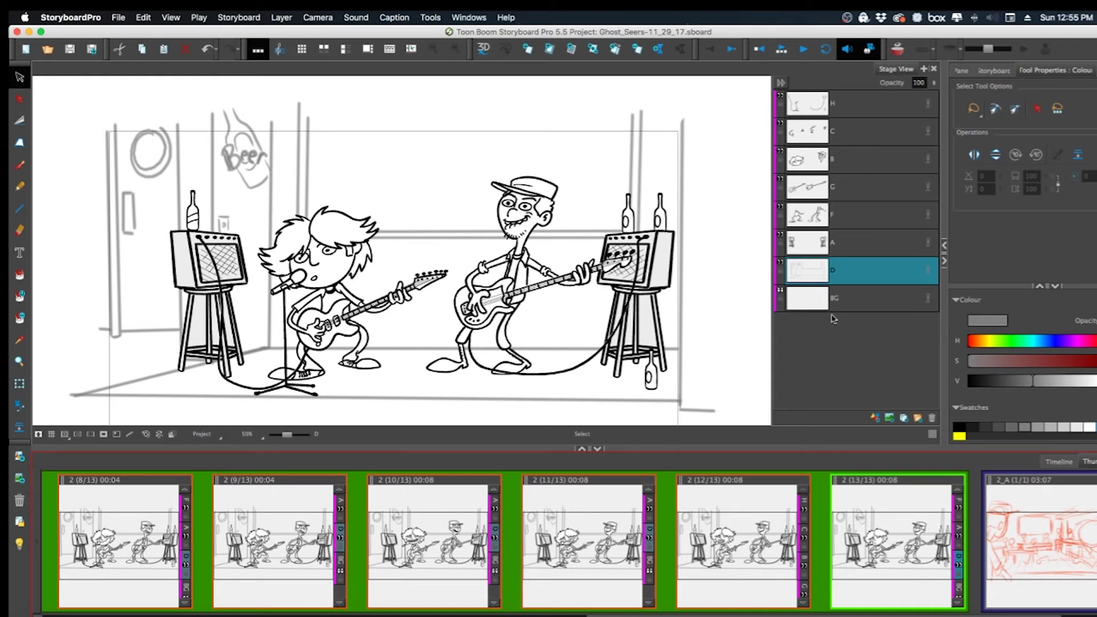
click(281, 17)
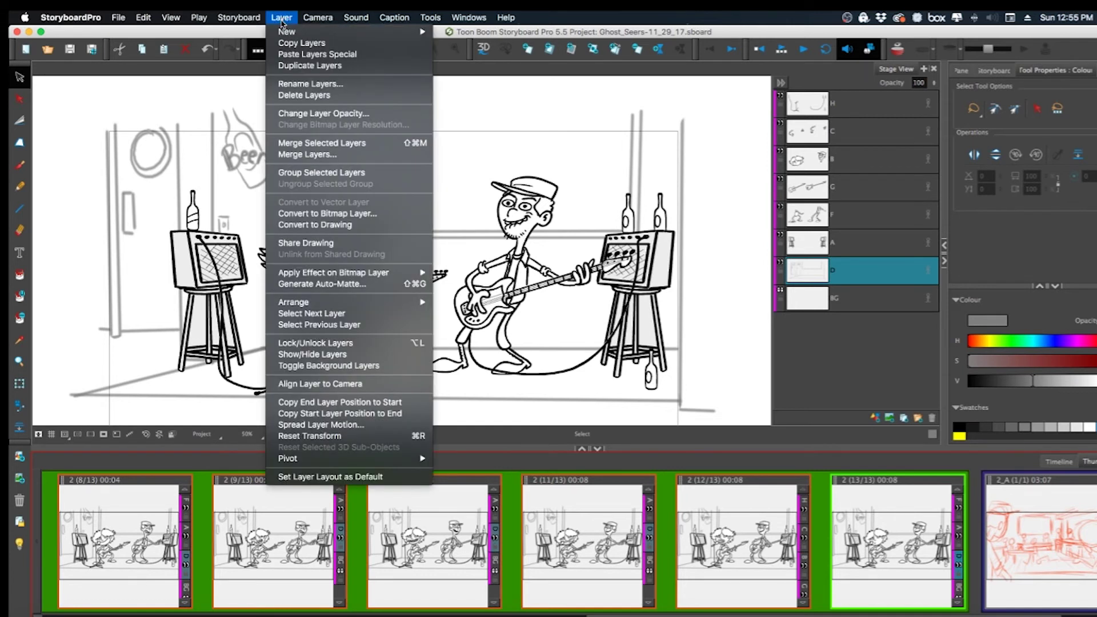
Set up Paste Layers Special mapping layer D onto panels 2-2 onward, cycling Once Hold
click(295, 55)
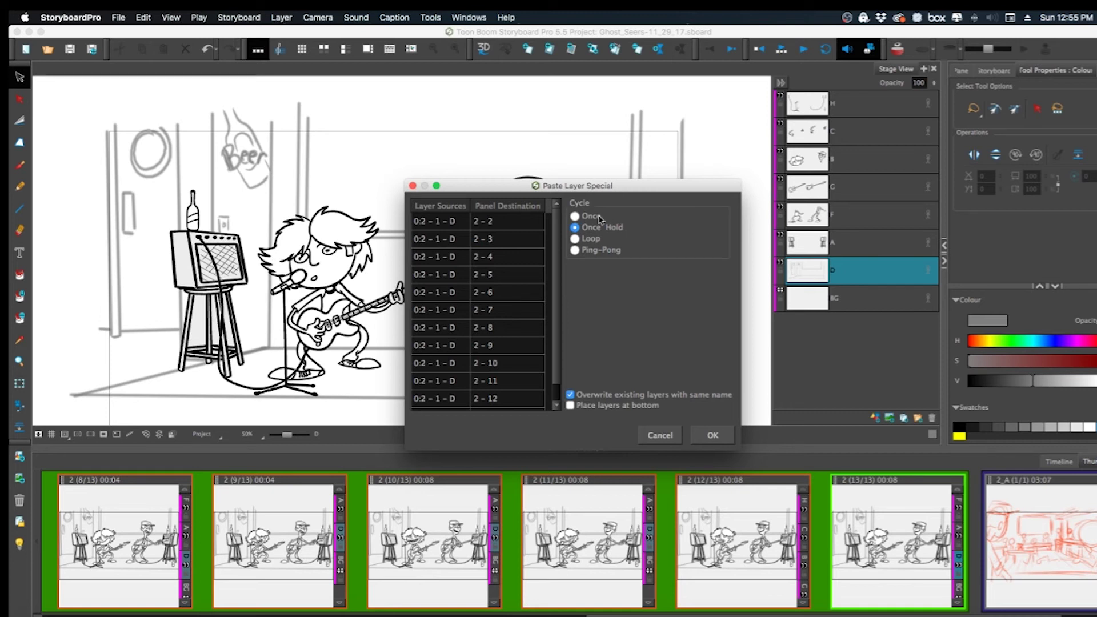
click(576, 217)
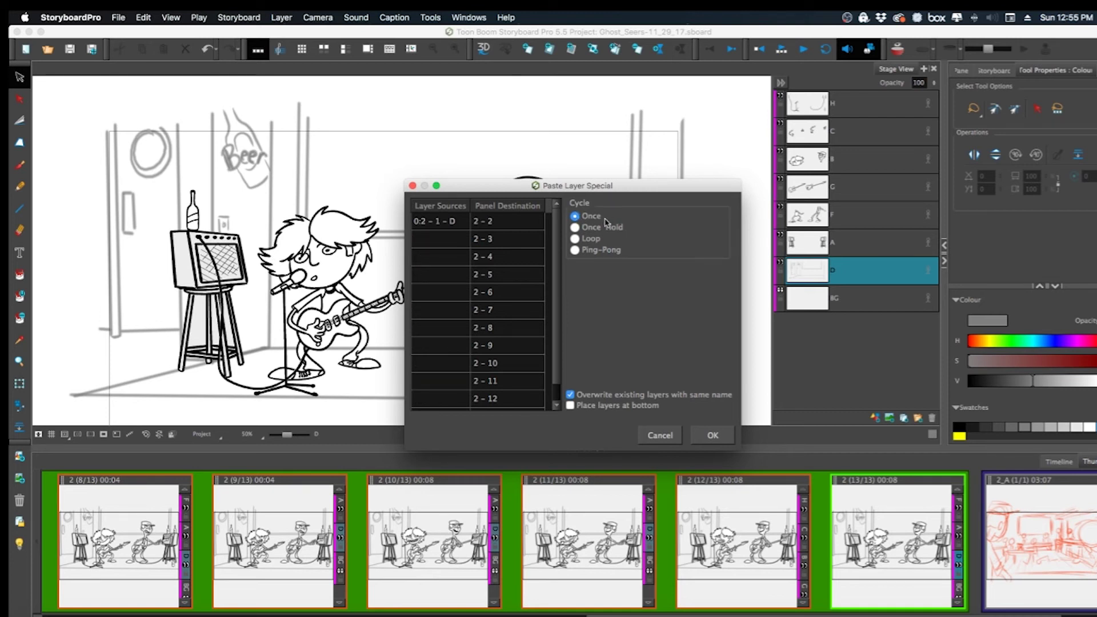
click(576, 228)
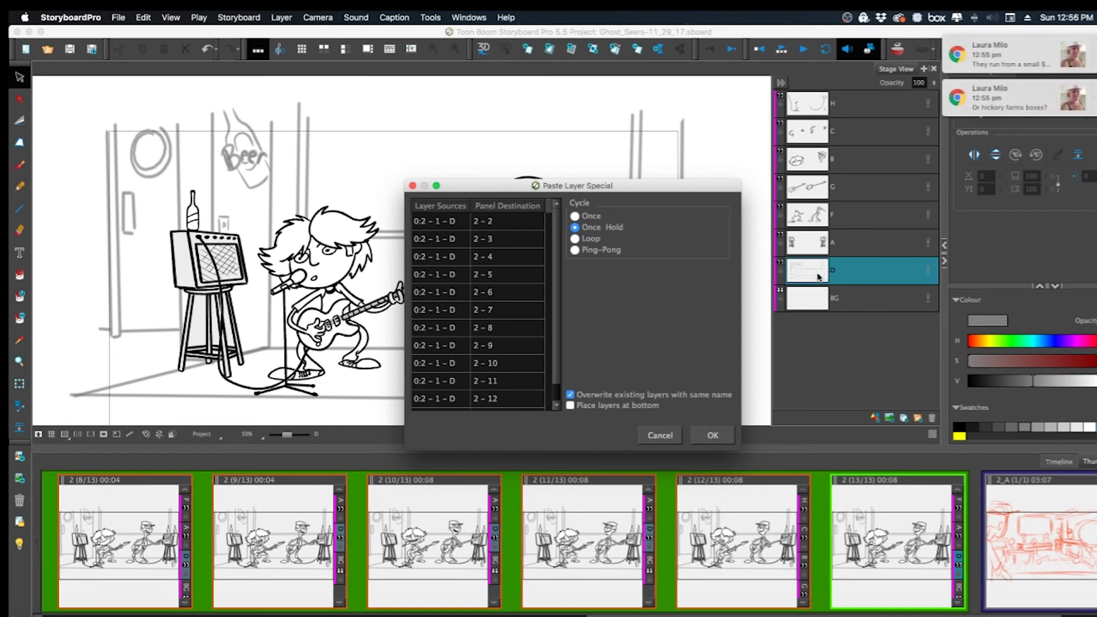
Apply the special paste and confirm the cloud appears on a later scene-2 panel
click(709, 437)
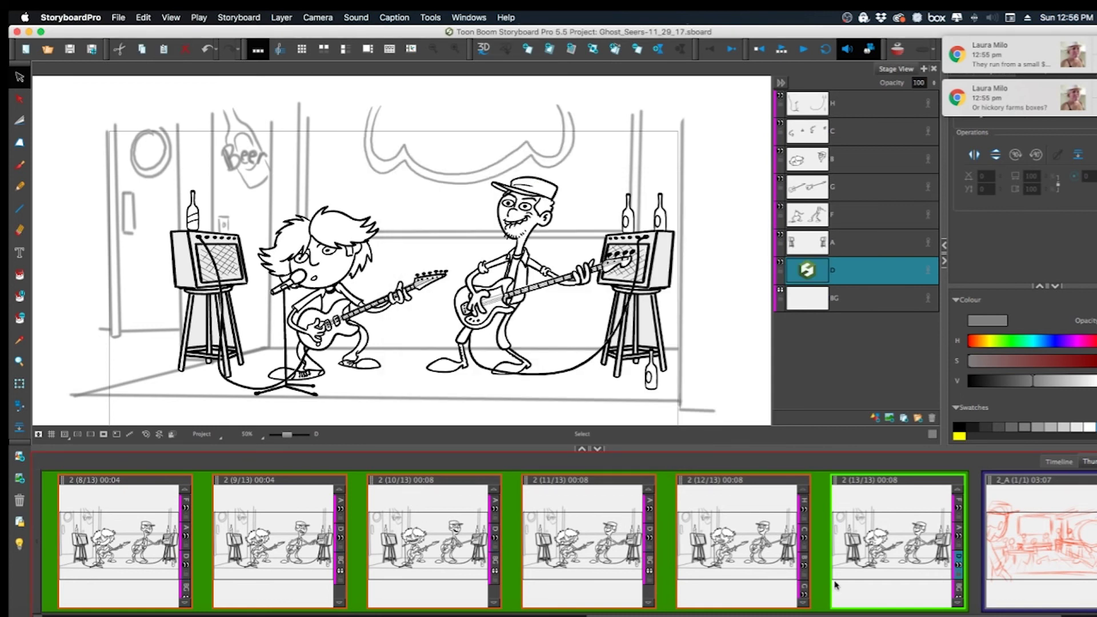
click(717, 552)
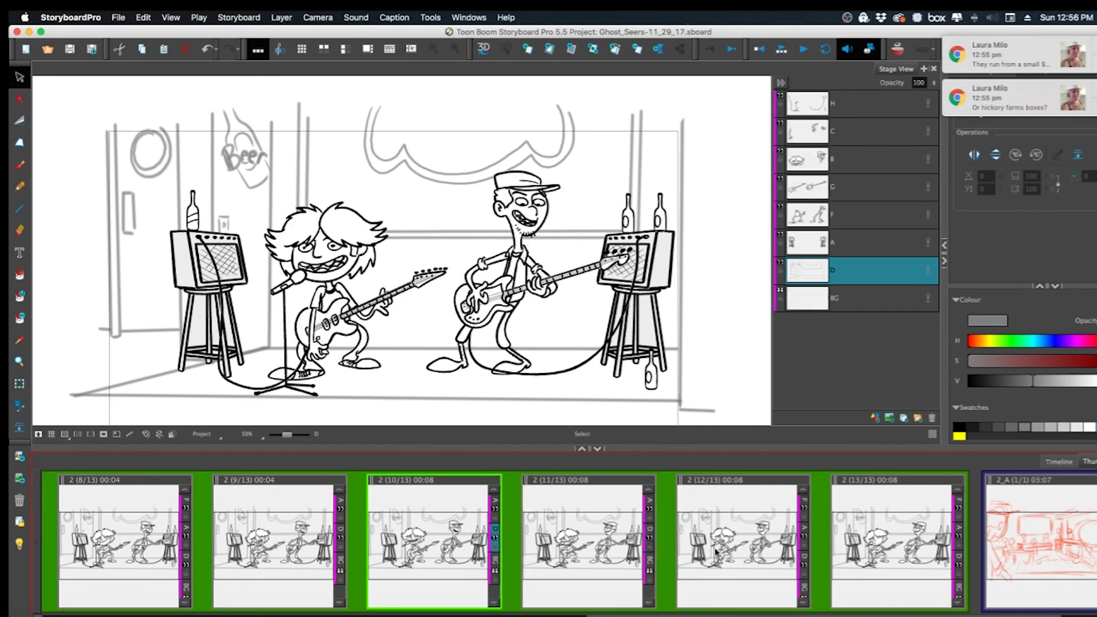